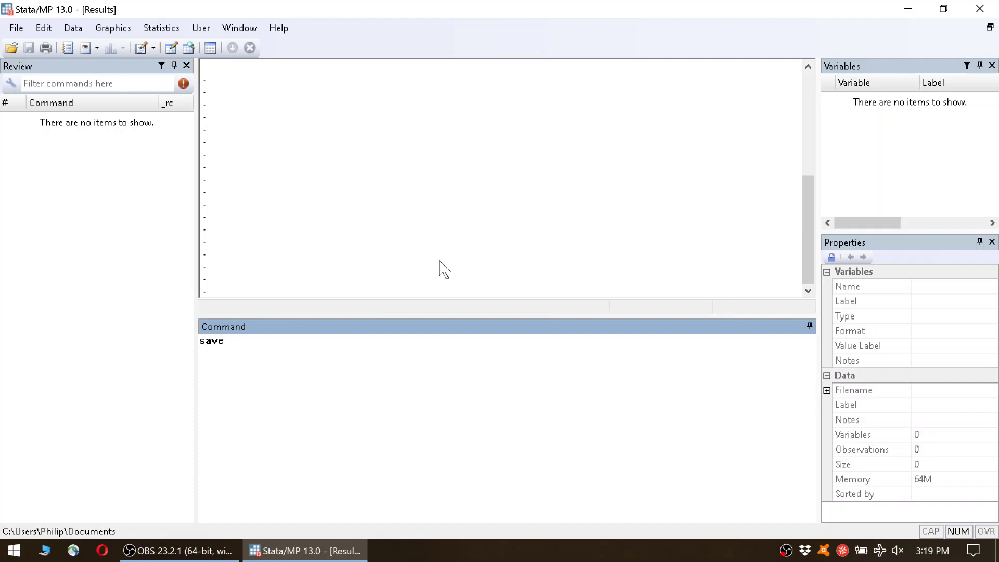
# Clear the leftover 'save' text from the Command window
pyautogui.hotkey('ctrl', 'a')
pyautogui.press('BackSpace')
# Load the 1978 Automobile Data with sysuse auto
pyautogui.write('sysuse auto')
pyautogui.press('Return')
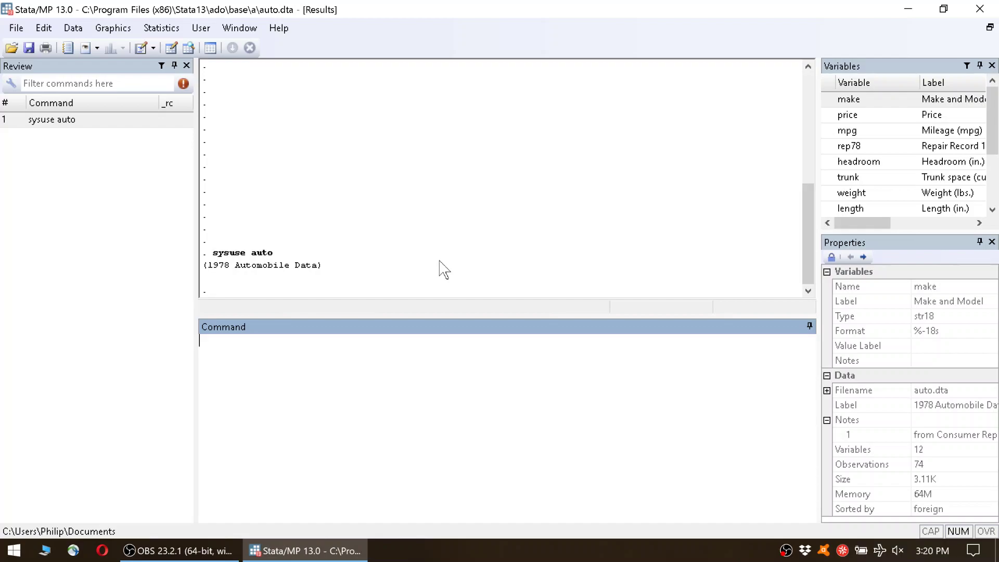
# Run summarize price, giving 74 observations, mean 6165.257 and std. dev. 2949.496
pyautogui.write('summarize price')
pyautogui.press('Return')
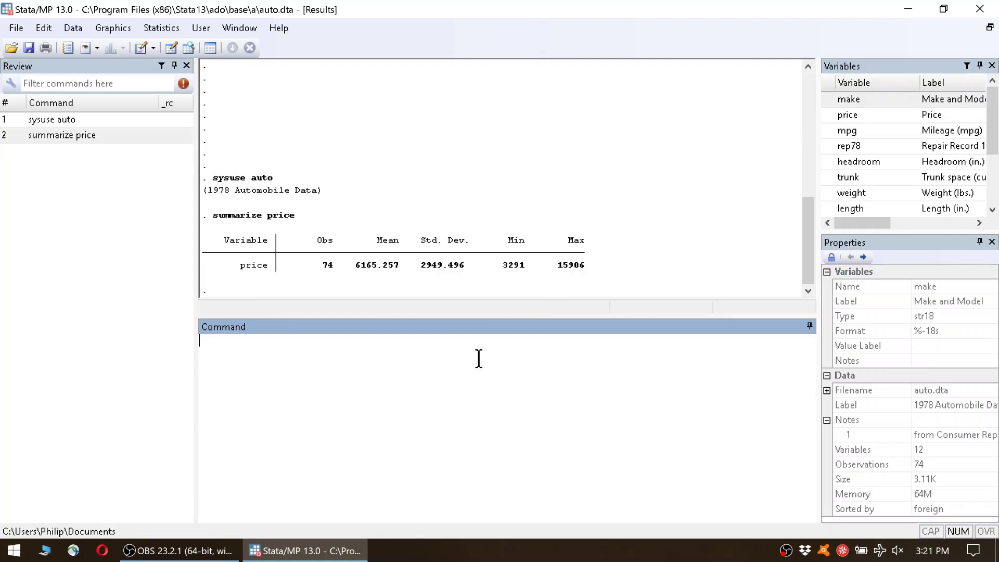
# Run summarize price, d and let the full detailed output print past —more—
pyautogui.write('summarize price, d')
pyautogui.press('Return')
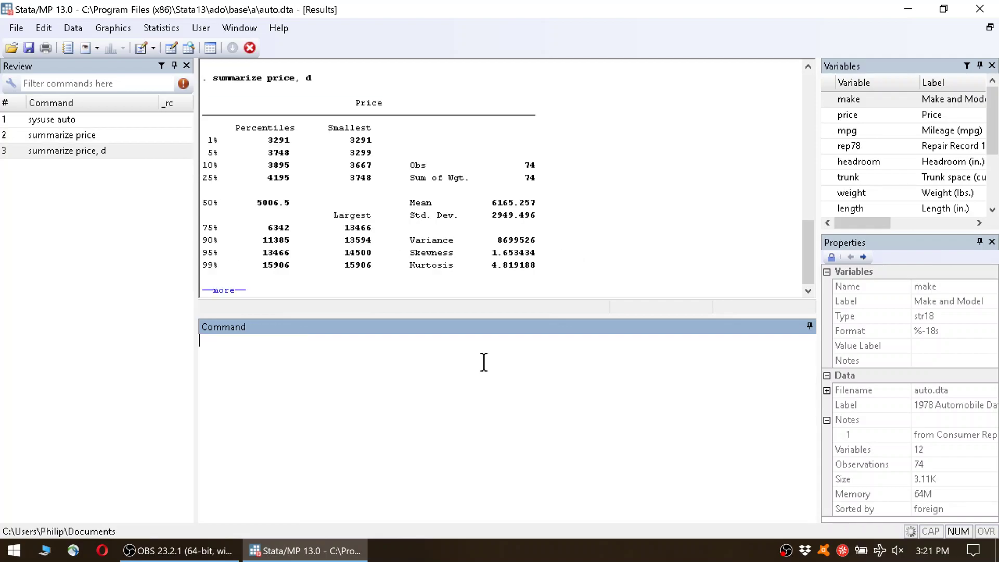
pyautogui.click(224, 290)
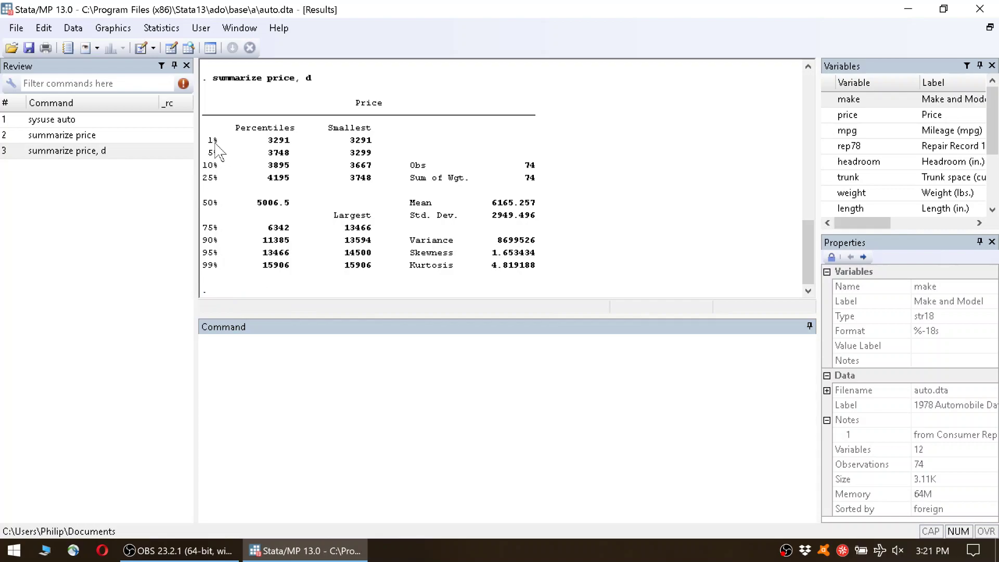
# Highlight the percentile table and the mean 6165.257 in the Results window
pyautogui.moveTo(232, 125); pyautogui.dragTo(287, 276)
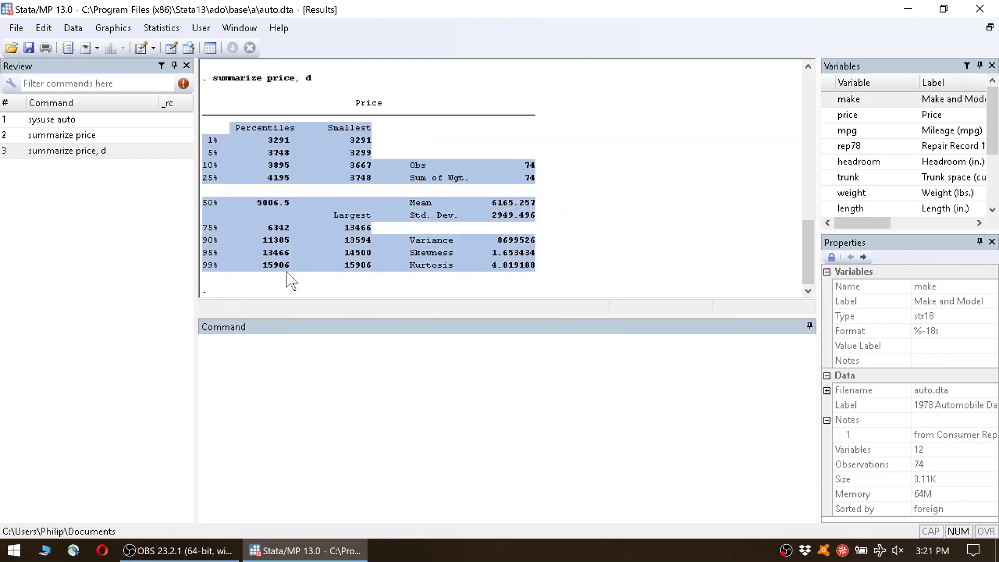
pyautogui.click(298, 269)
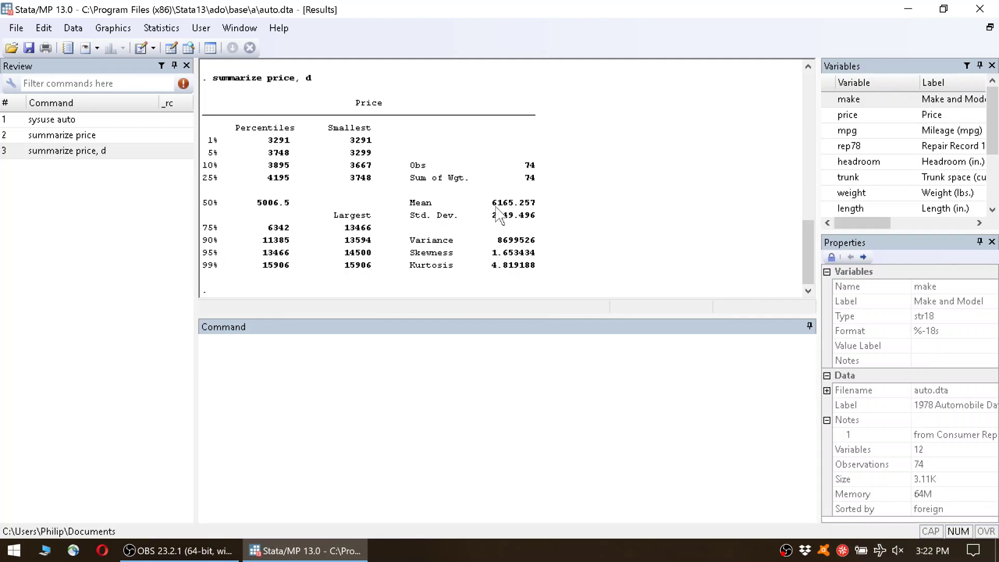
pyautogui.moveTo(493, 205); pyautogui.dragTo(536, 211)
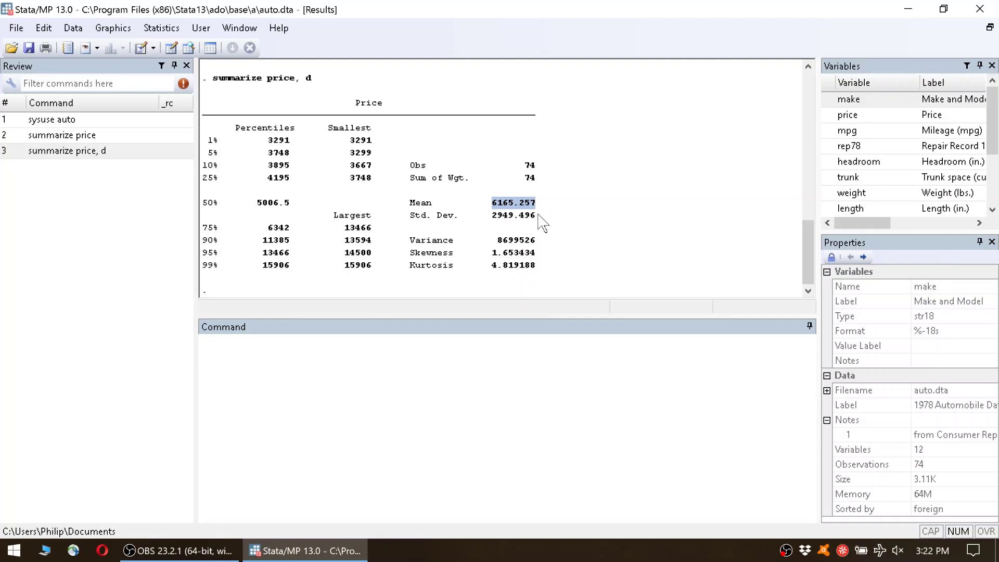
pyautogui.click(525, 218)
pyautogui.scroll(1, 524, 213)
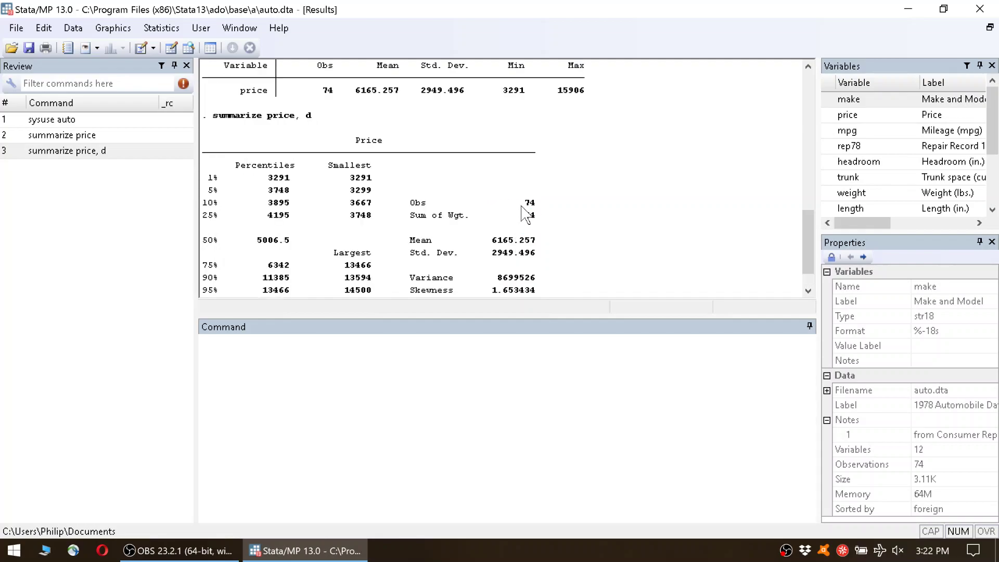
pyautogui.scroll(1, 518, 212)
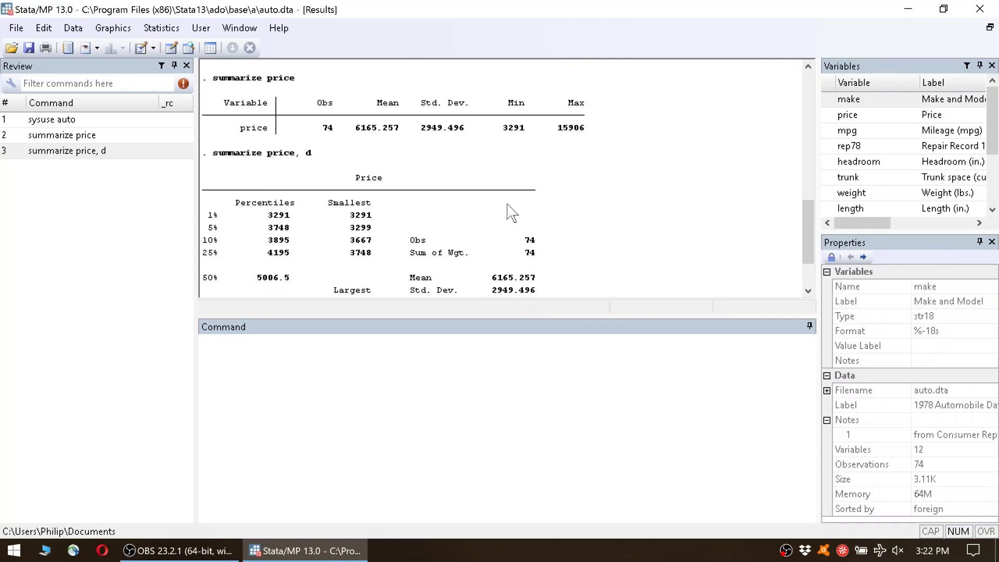
pyautogui.doubleClick(360, 130)
pyautogui.click(507, 157)
pyautogui.scroll(-2, 515, 177)
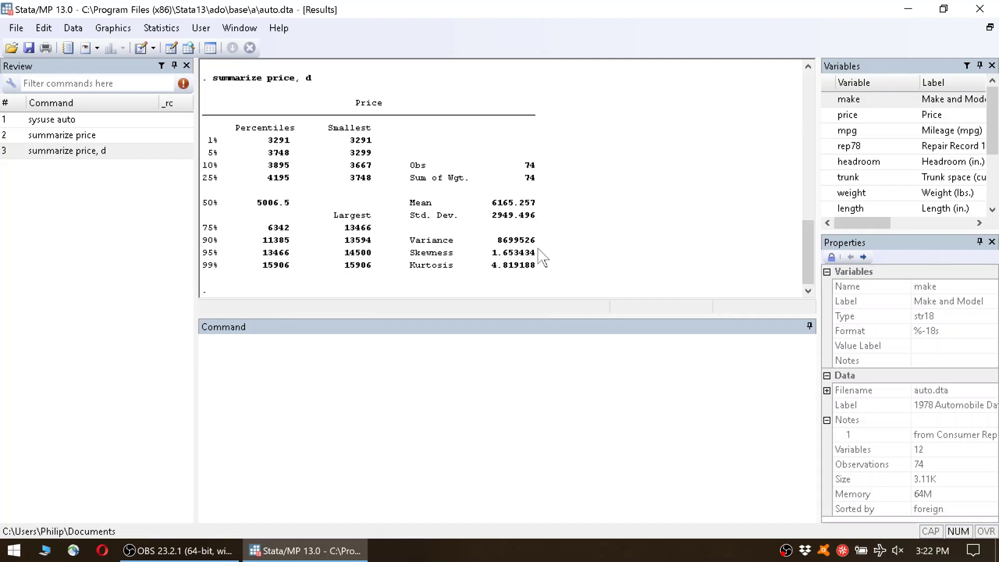
pyautogui.click(488, 355)
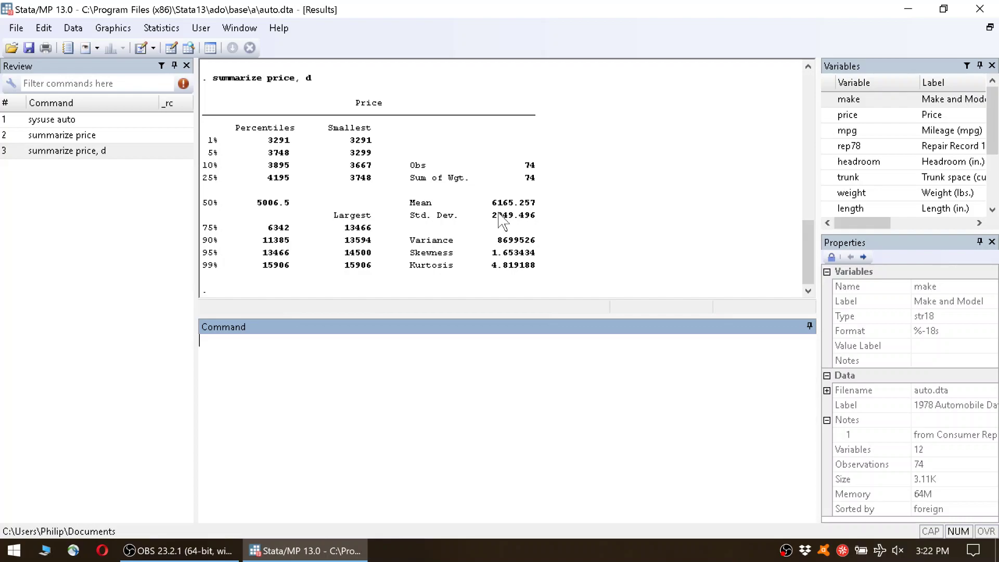
# Draw the 8-bin density histogram of price, move its graph window aside, then close it
pyautogui.write('histogram pirice')
pyautogui.press('Return')
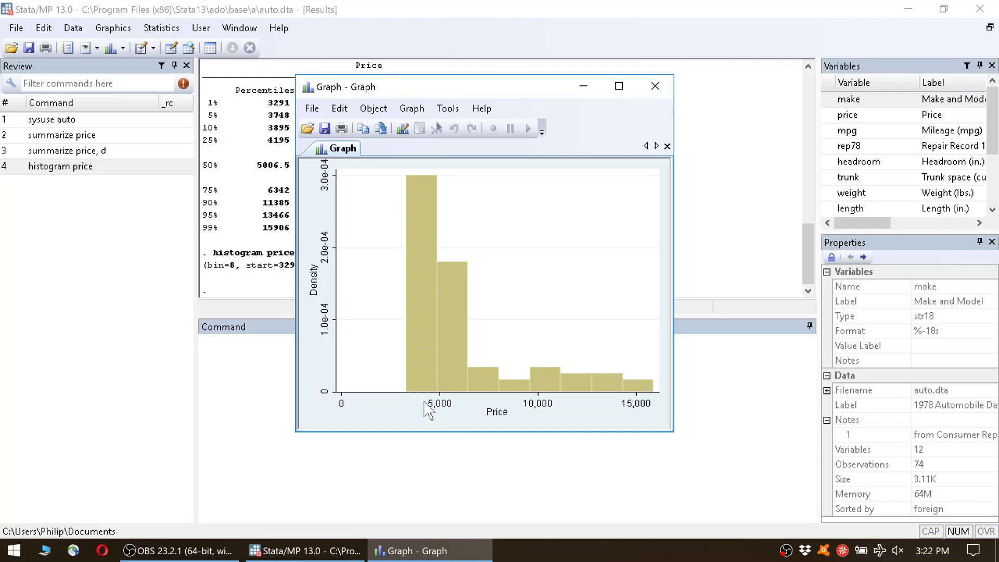
pyautogui.moveTo(435, 80); pyautogui.dragTo(635, 75)
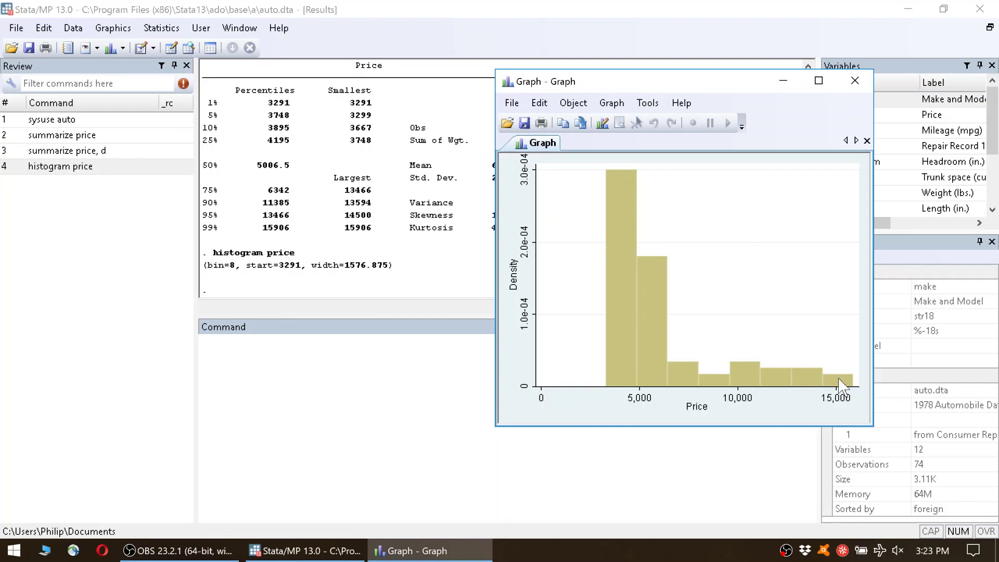
pyautogui.moveTo(659, 86); pyautogui.dragTo(601, 89)
pyautogui.click(790, 84)
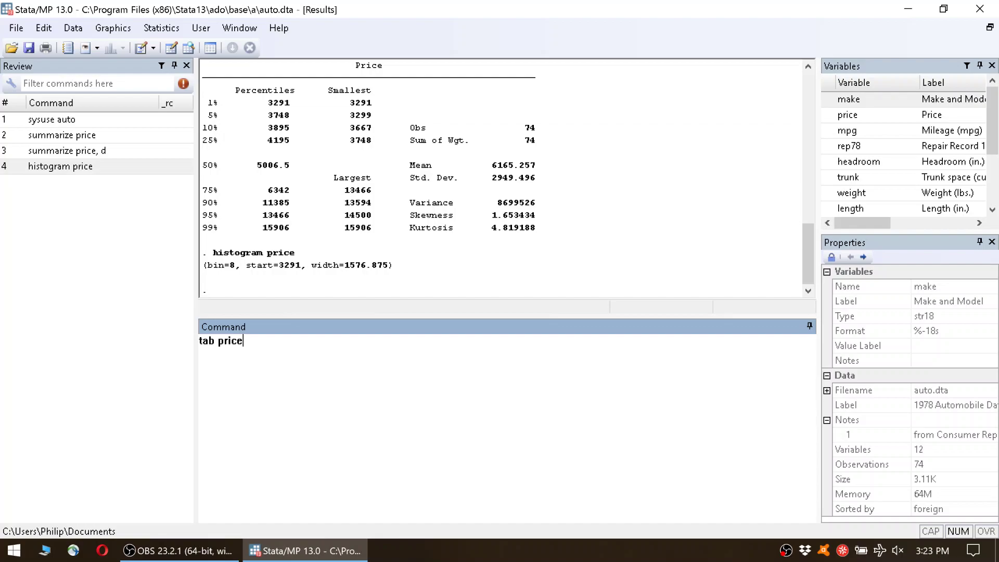
pyautogui.press('Return')
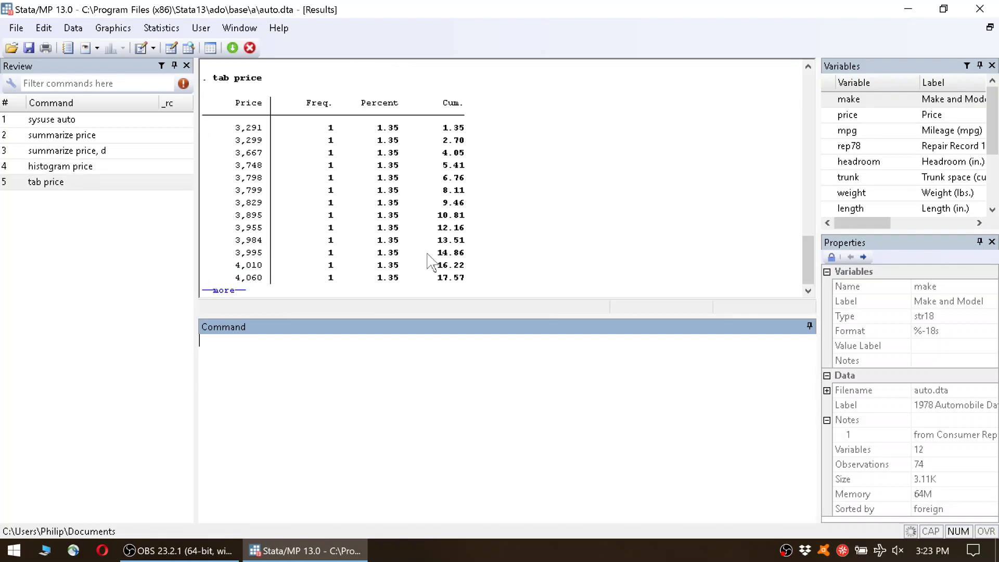
pyautogui.click(225, 290)
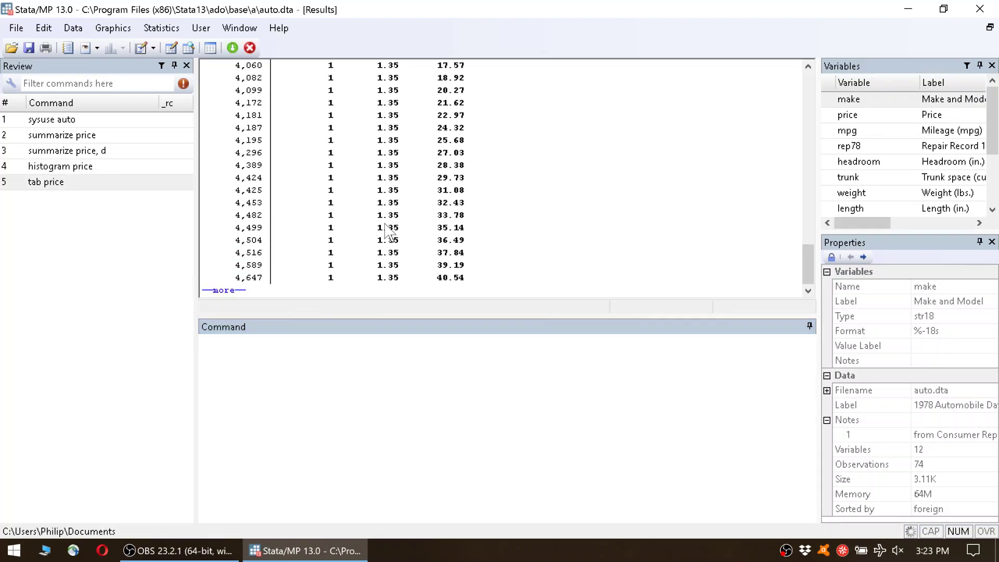
pyautogui.click(225, 290)
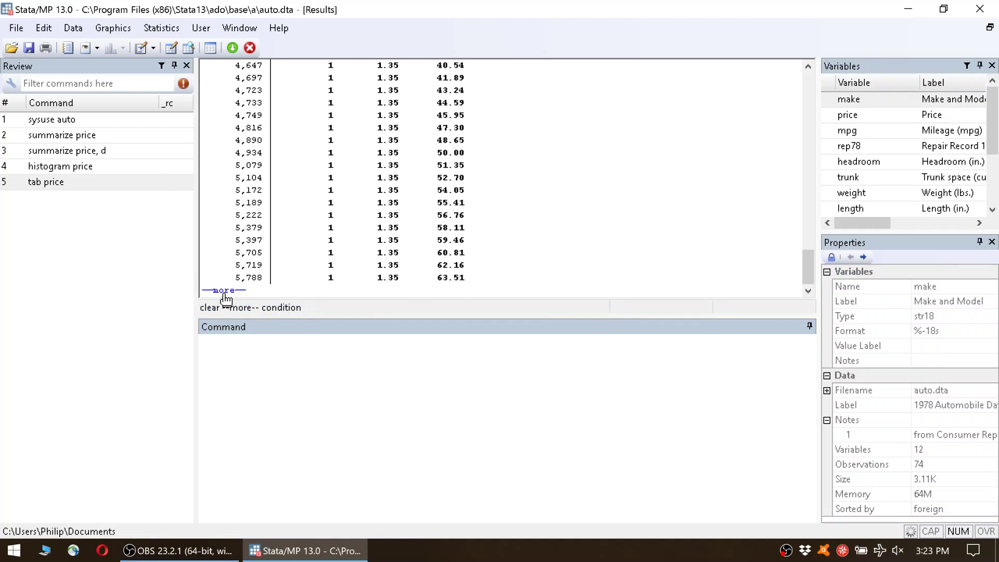
pyautogui.click(225, 291)
pyautogui.scroll(4, 290, 256)
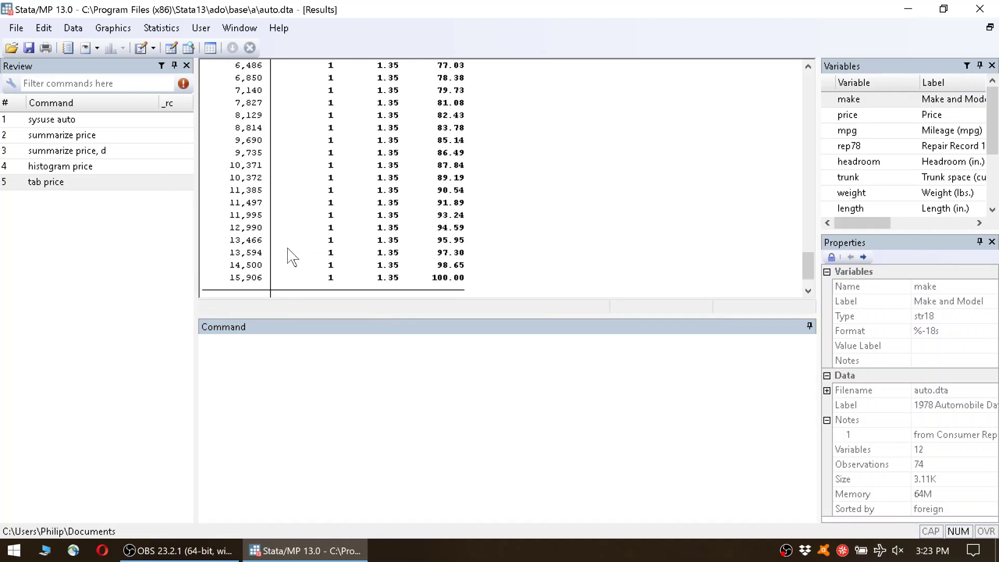
pyautogui.scroll(15, 290, 257)
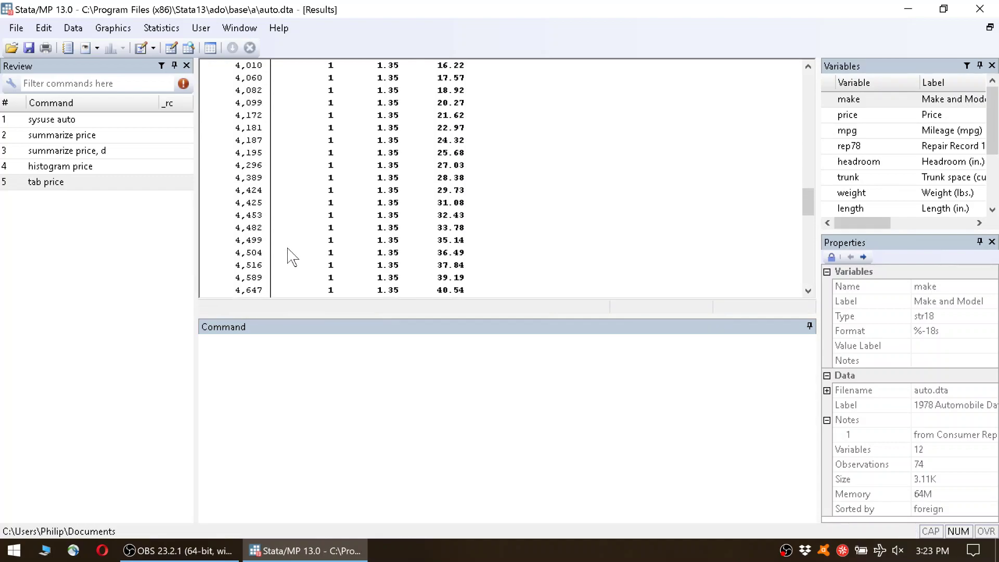
pyautogui.scroll(1, 289, 257)
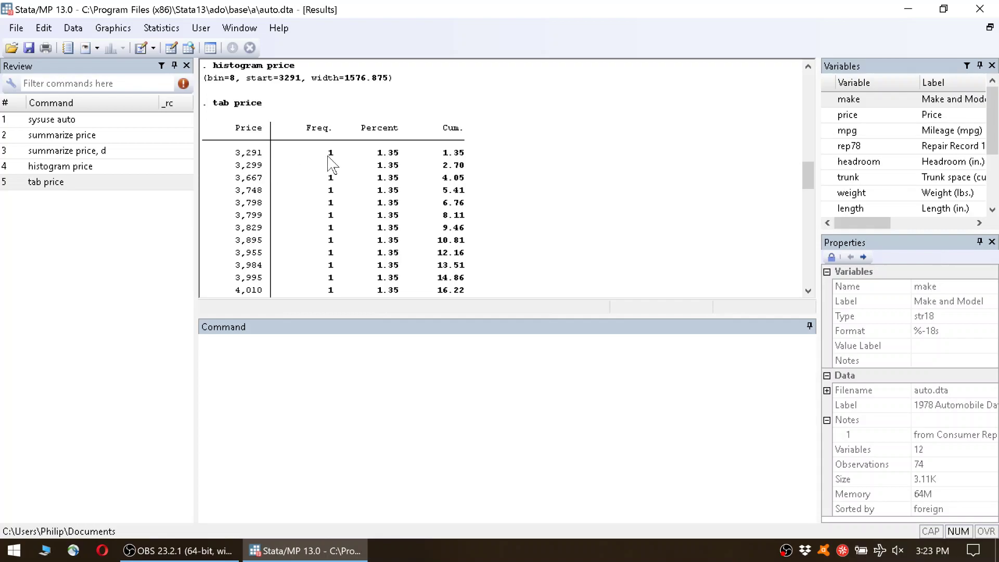
pyautogui.scroll(-7, 334, 177)
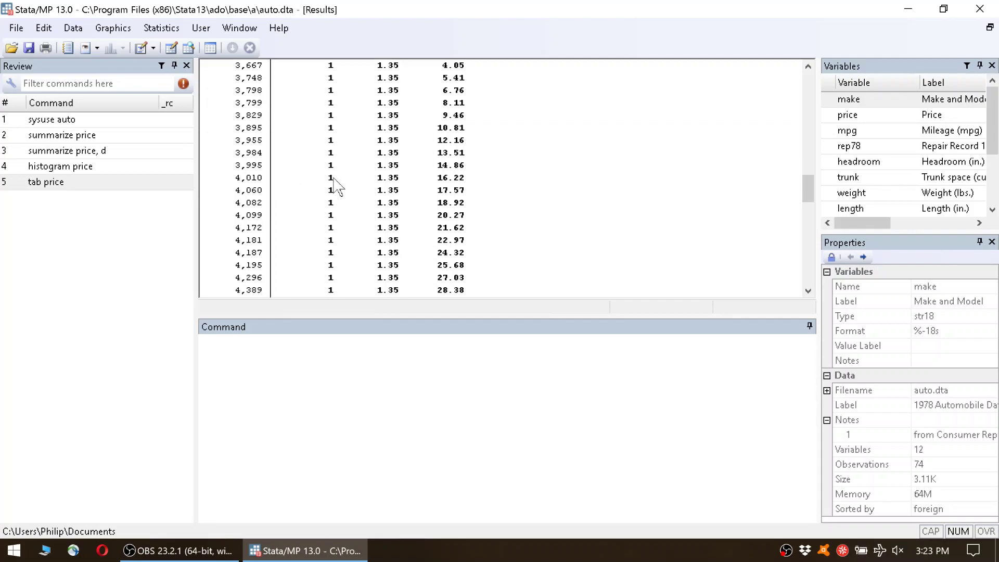
pyautogui.scroll(-14, 335, 182)
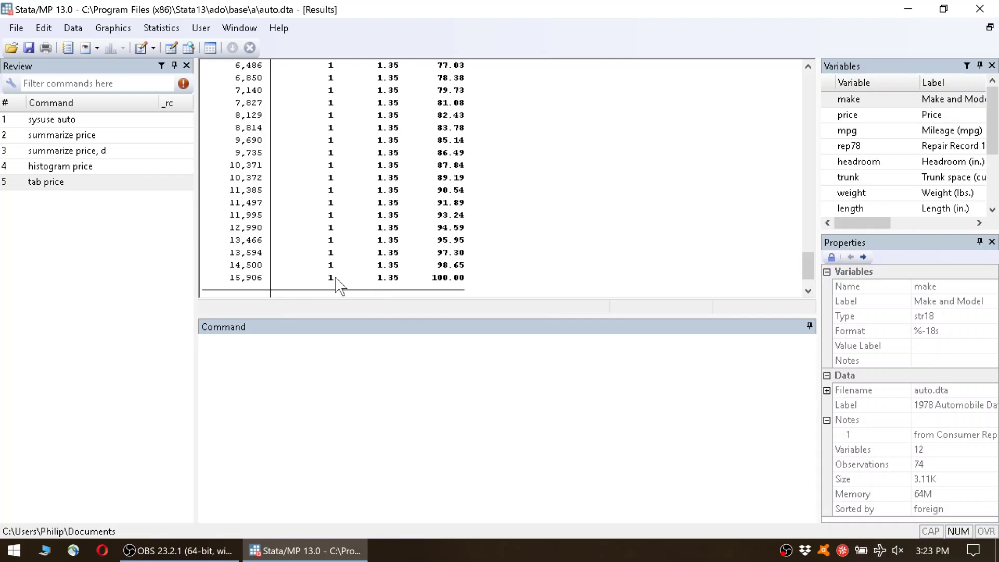
pyautogui.scroll(20, 338, 279)
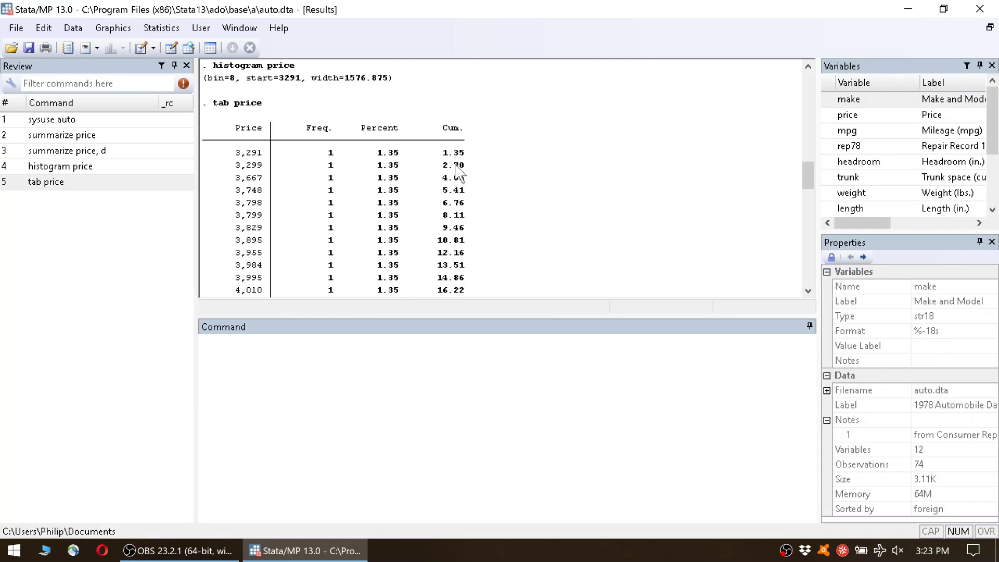
pyautogui.scroll(-20, 442, 242)
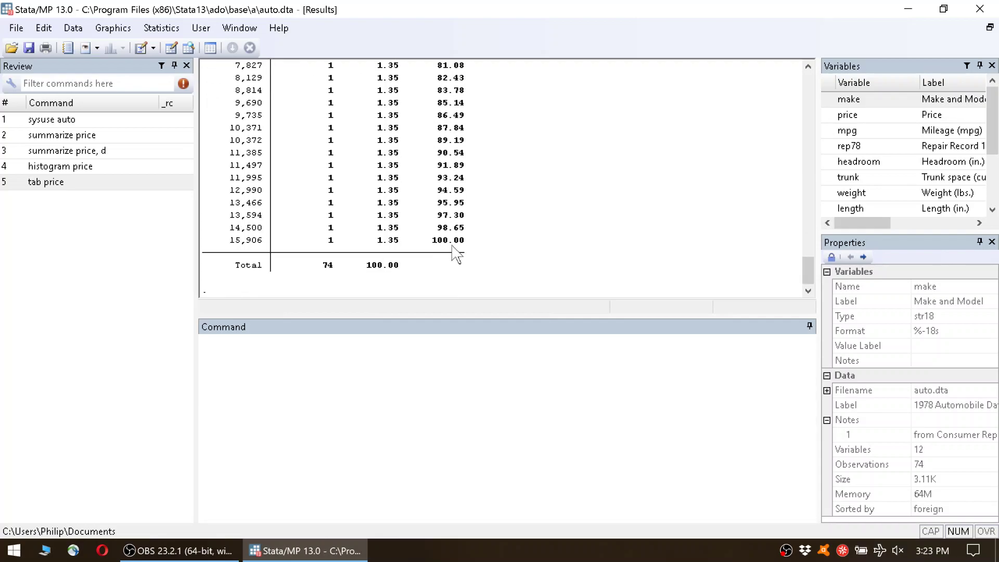
pyautogui.scroll(16, 443, 244)
pyautogui.scroll(8, 456, 252)
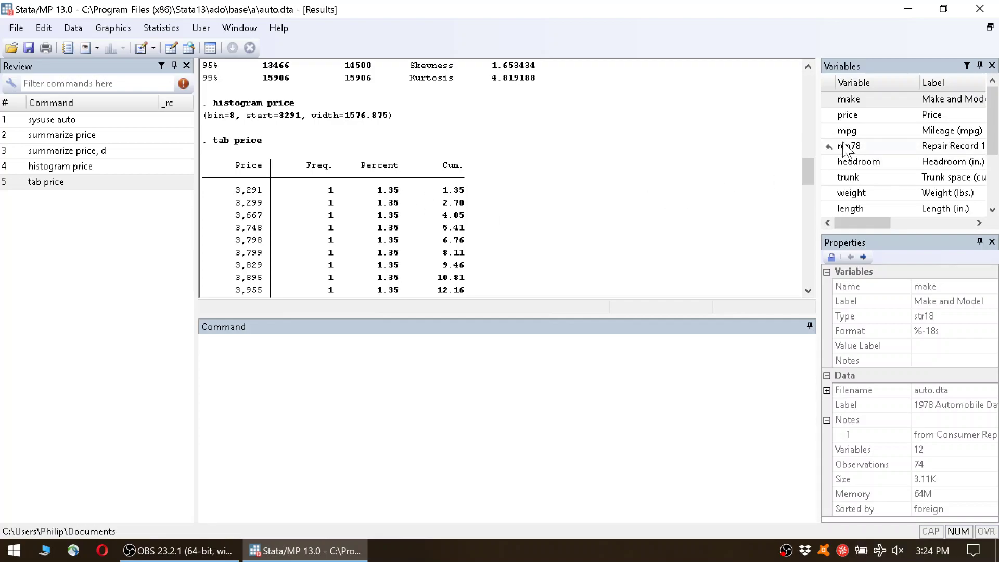
pyautogui.scroll(-2, 893, 161)
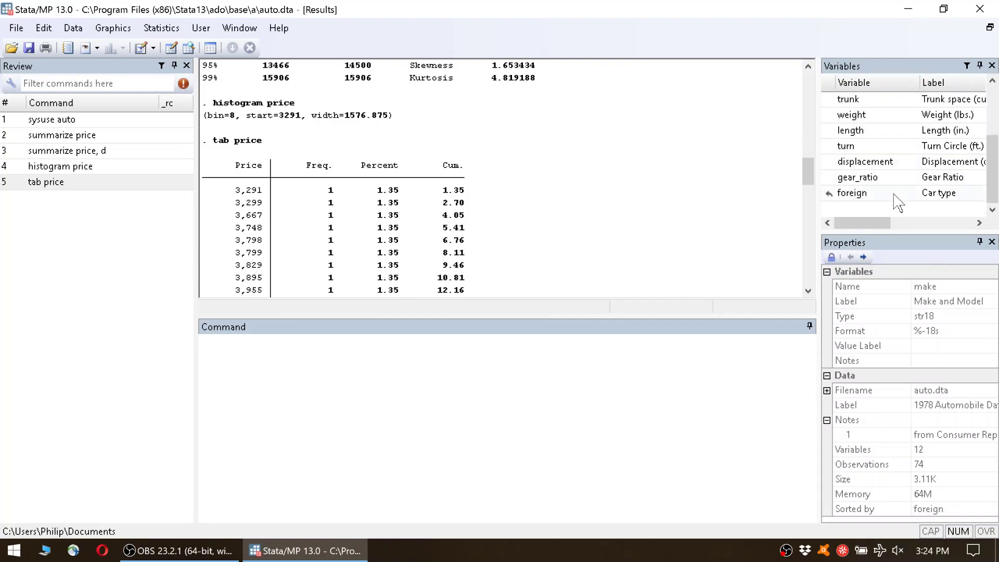
# Run tab foreign and highlight the Domestic label and its 70.27% share
pyautogui.click(329, 381)
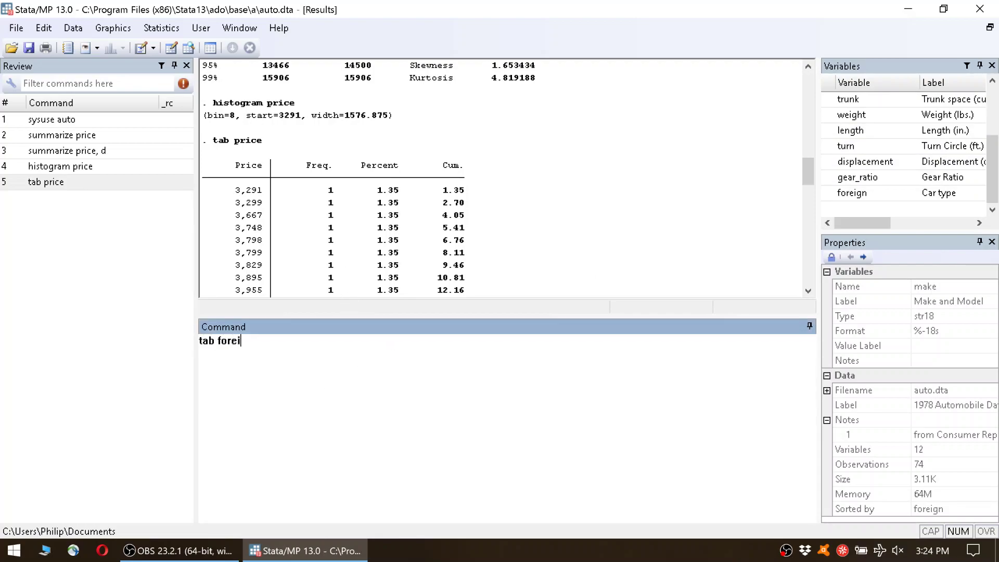
pyautogui.press('Return')
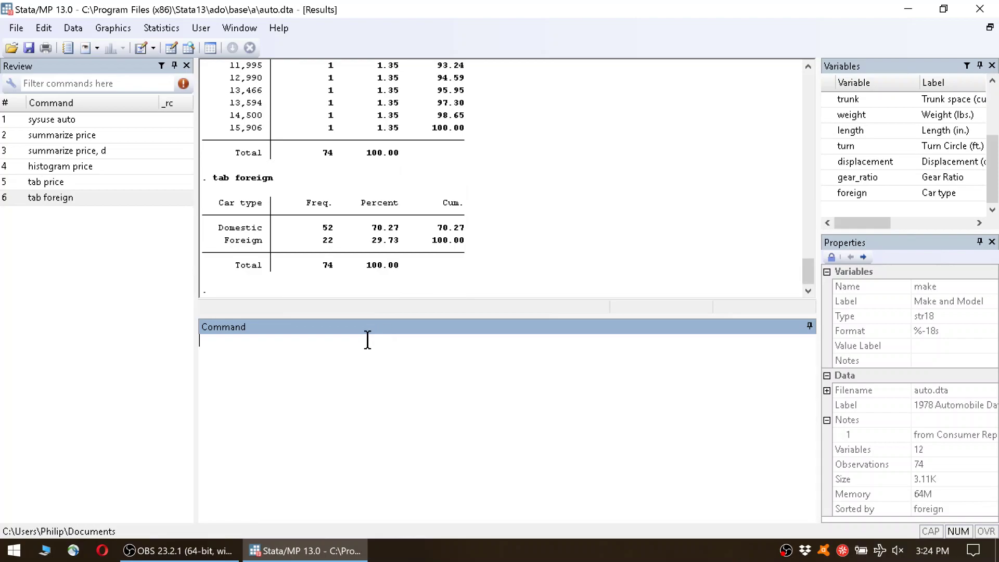
pyautogui.moveTo(219, 227); pyautogui.dragTo(267, 243)
pyautogui.click(266, 245)
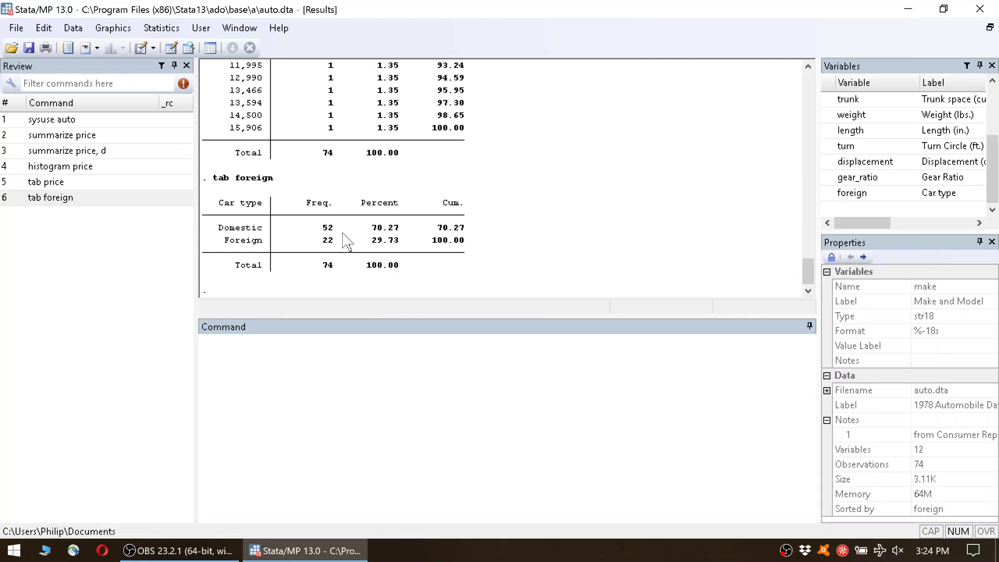
pyautogui.doubleClick(371, 230)
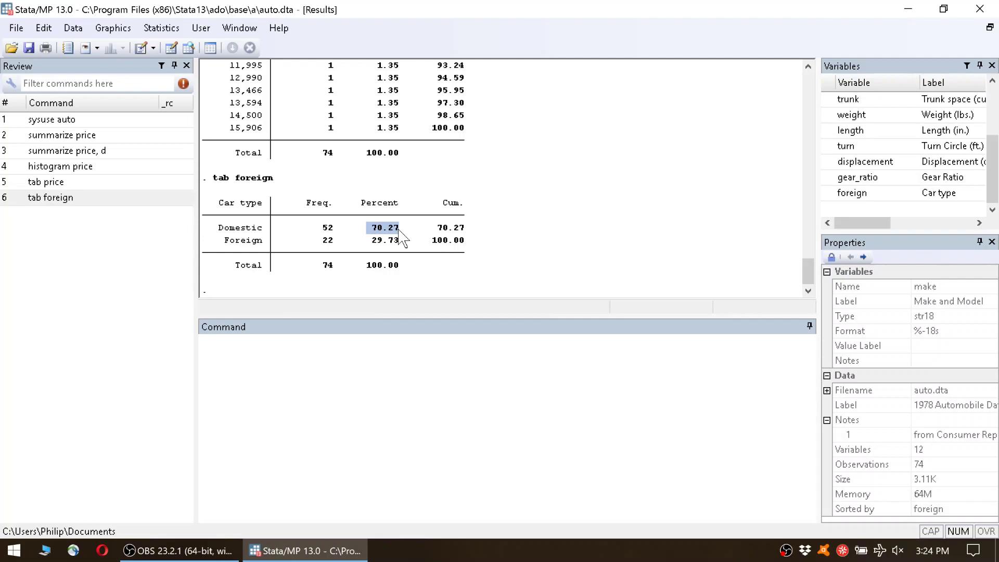
pyautogui.click(402, 231)
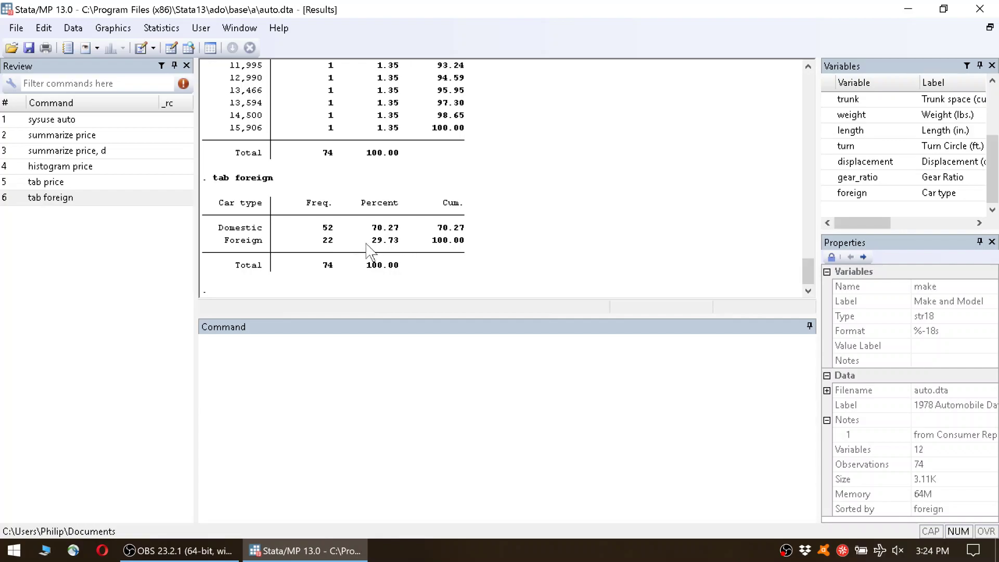
pyautogui.click(477, 398)
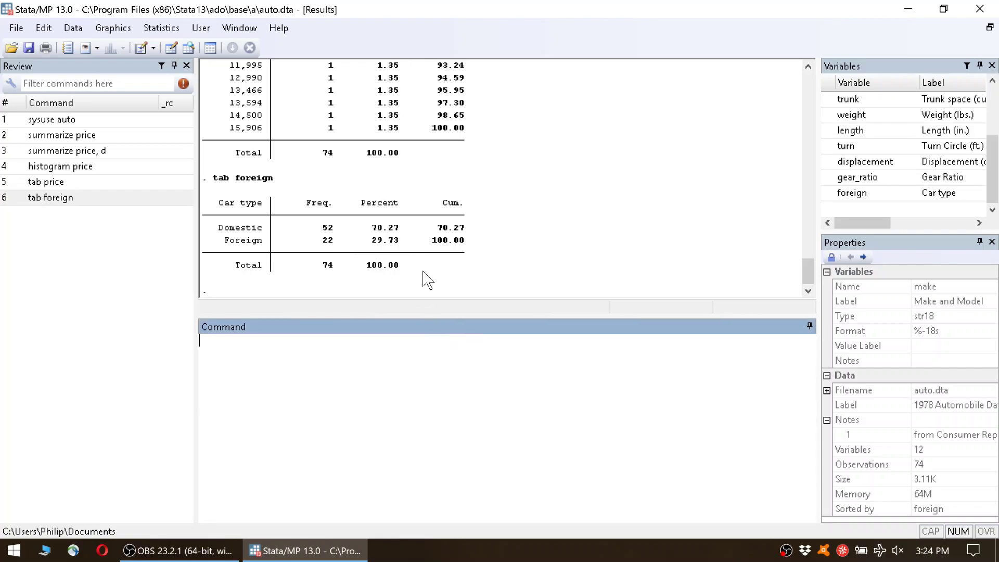
# Run tab rep78, adding rep78 from the Variables list, and highlight the Total of 69
pyautogui.scroll(2, 949, 164)
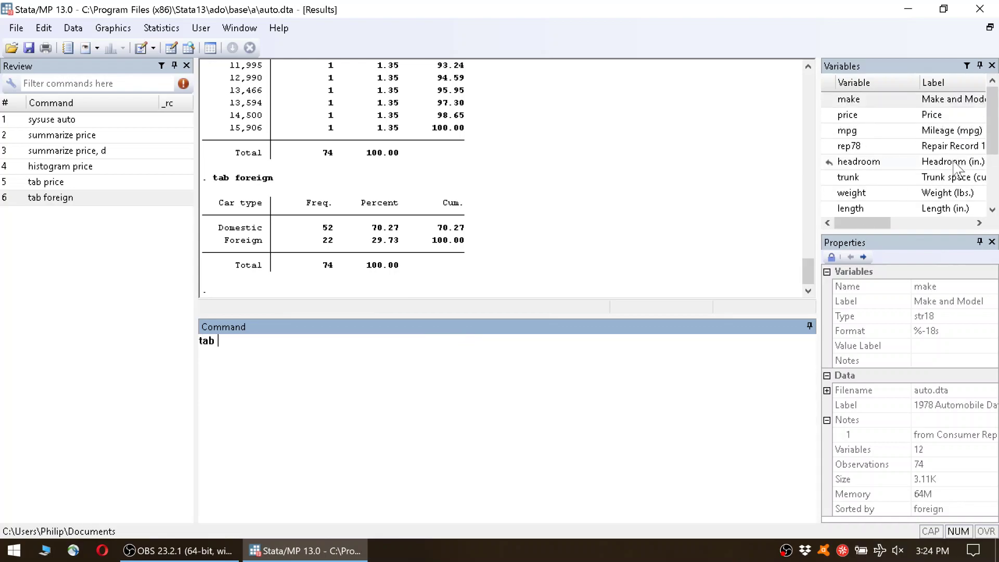
pyautogui.doubleClick(877, 149)
pyautogui.click(407, 364)
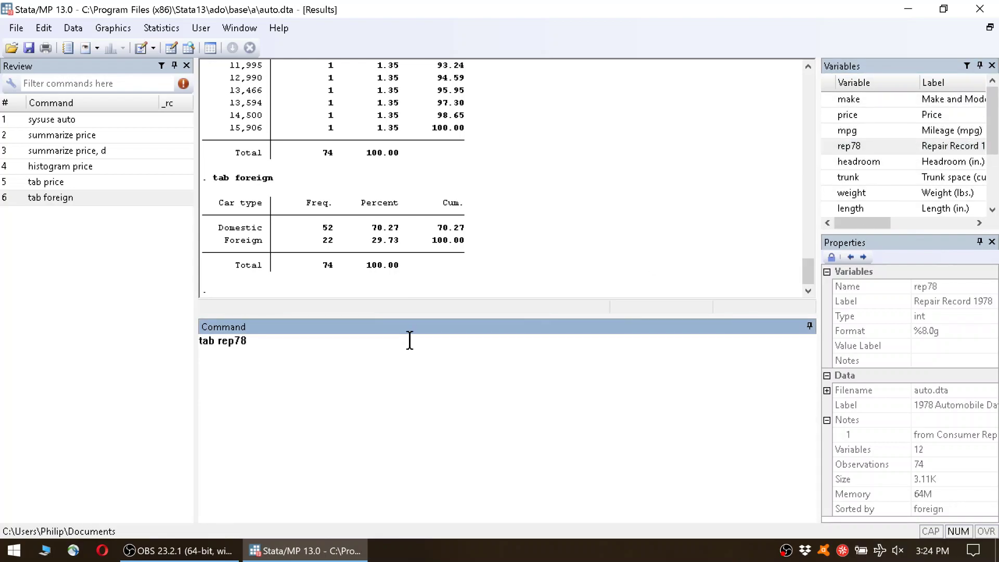
pyautogui.press('Return')
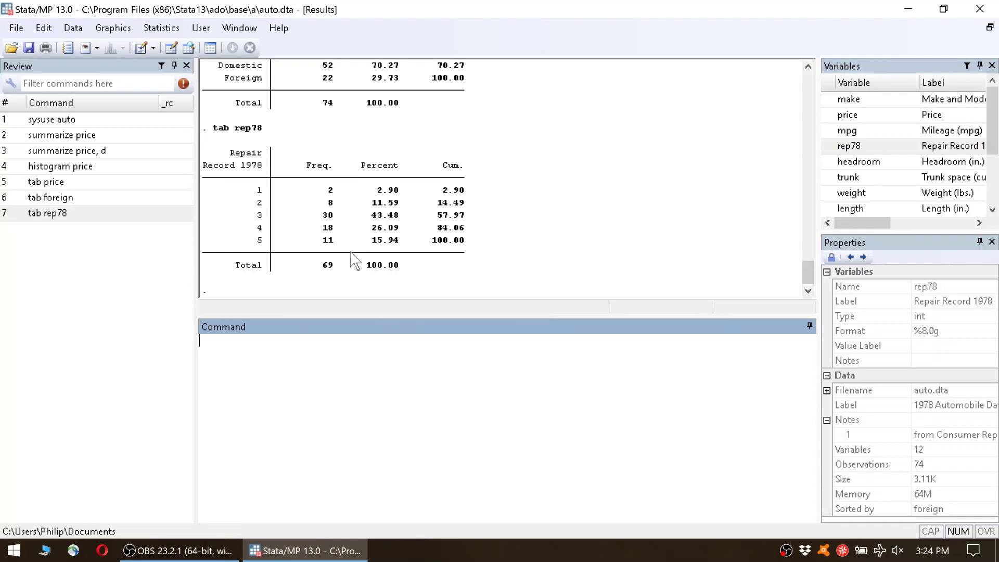
pyautogui.moveTo(236, 263); pyautogui.dragTo(330, 274)
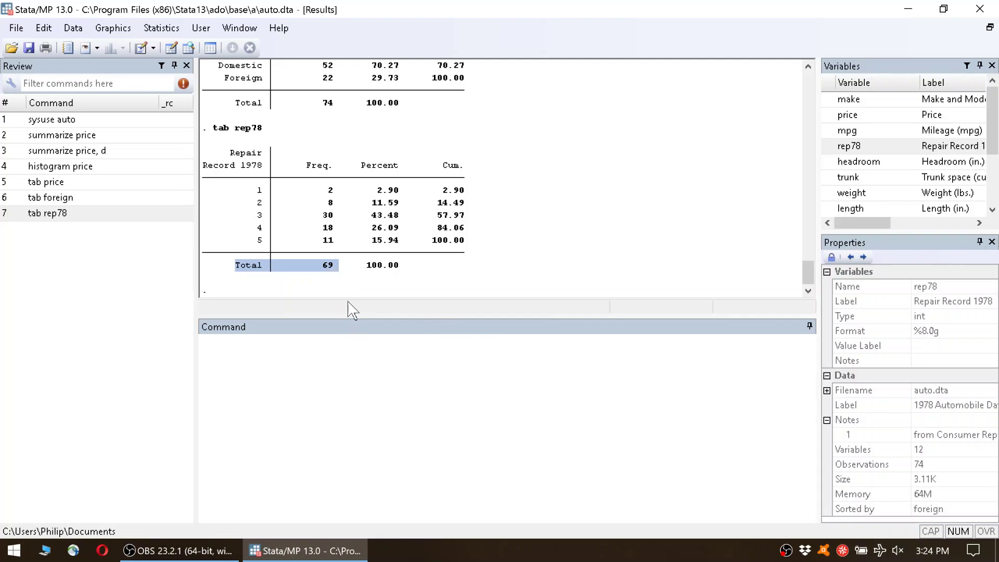
pyautogui.click(336, 276)
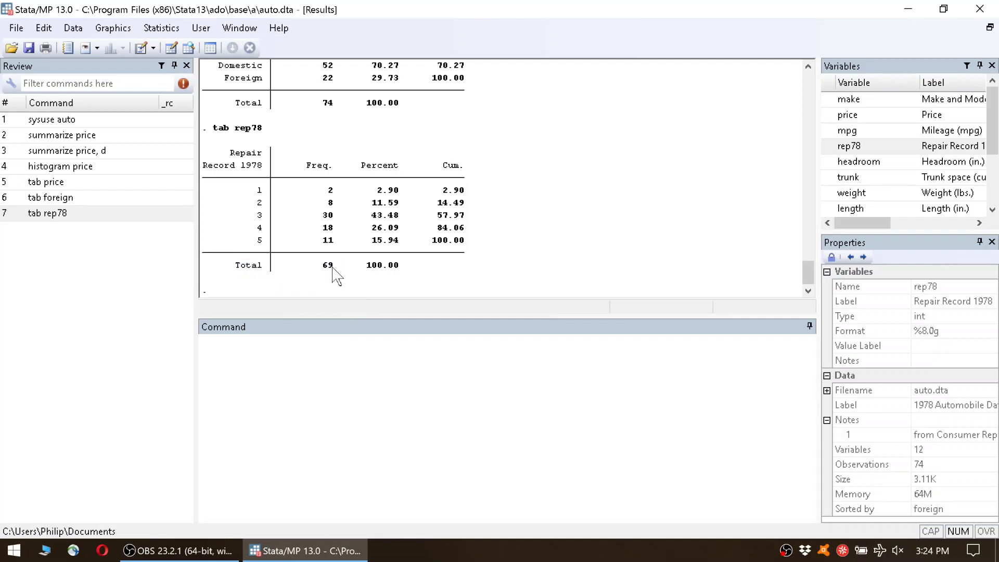
pyautogui.click(330, 383)
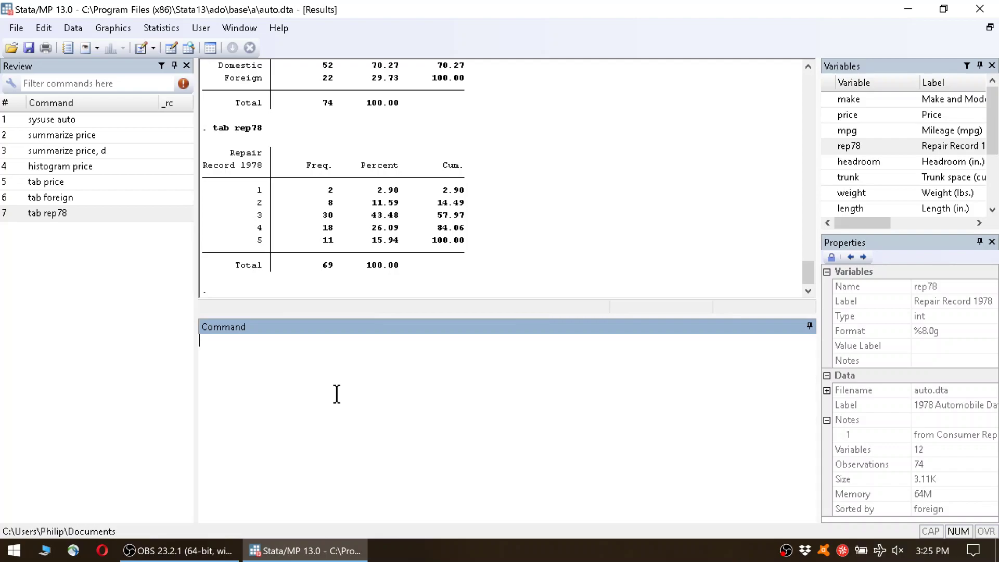